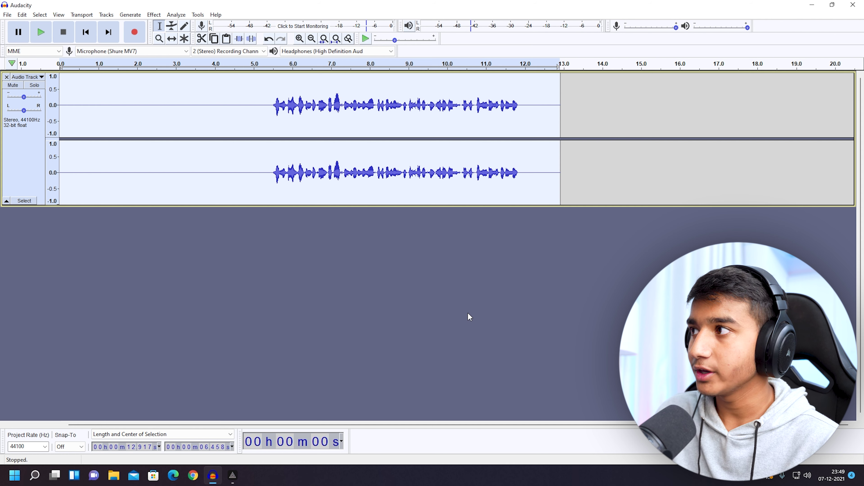
Delete the silence before and after the speech in the recording and play back the trimmed audio
{"action": "key", "text": "space"}
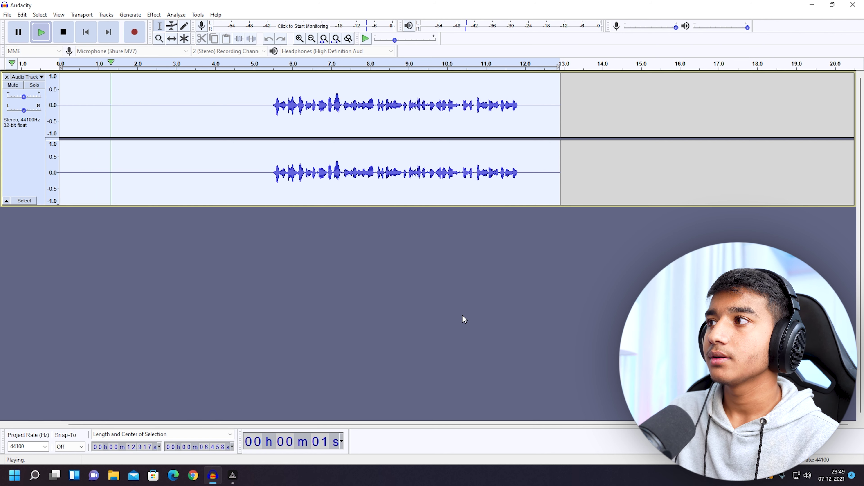
{"action": "key", "text": "space"}
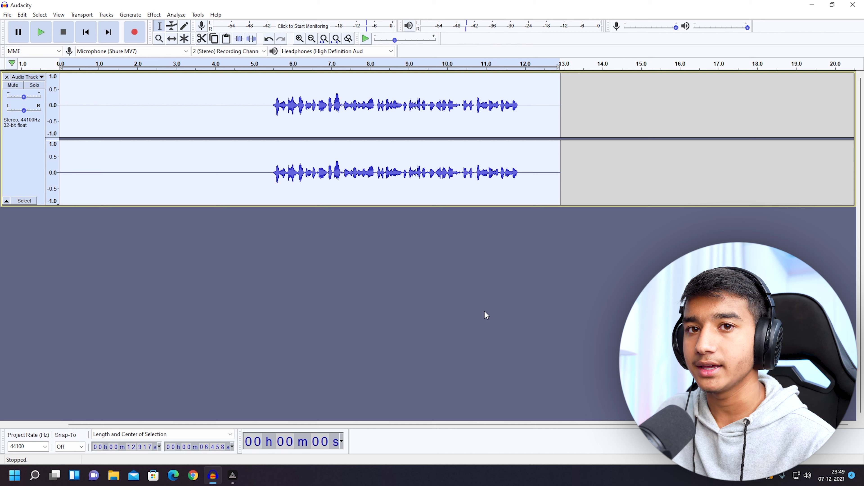
{"action": "left_click_drag", "start_coordinate": [271, 164], "coordinate": [60, 160]}
{"action": "key", "text": "Delete"}
{"action": "left_click_drag", "start_coordinate": [367, 106], "coordinate": [309, 106]}
{"action": "key", "text": "Delete"}
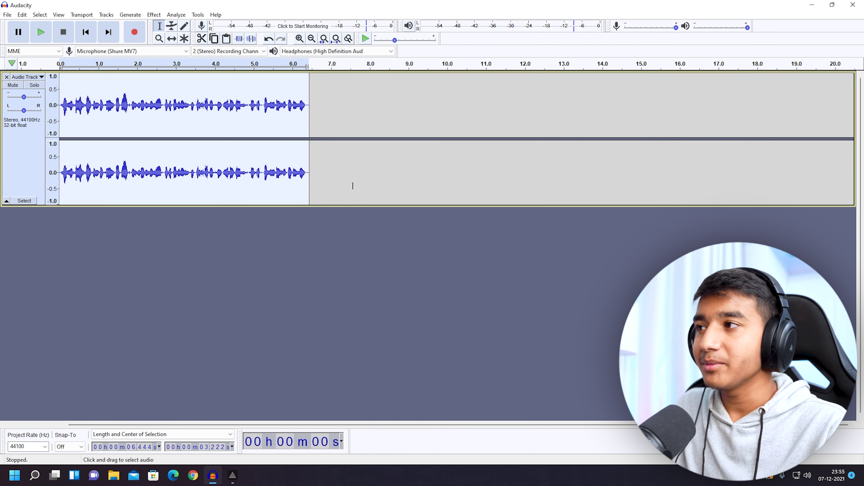
{"action": "key", "text": "space"}
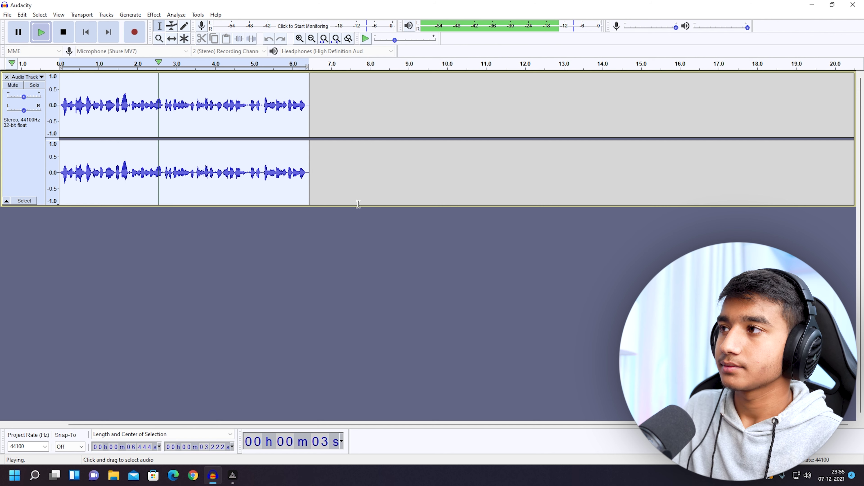
{"action": "key", "text": "space"}
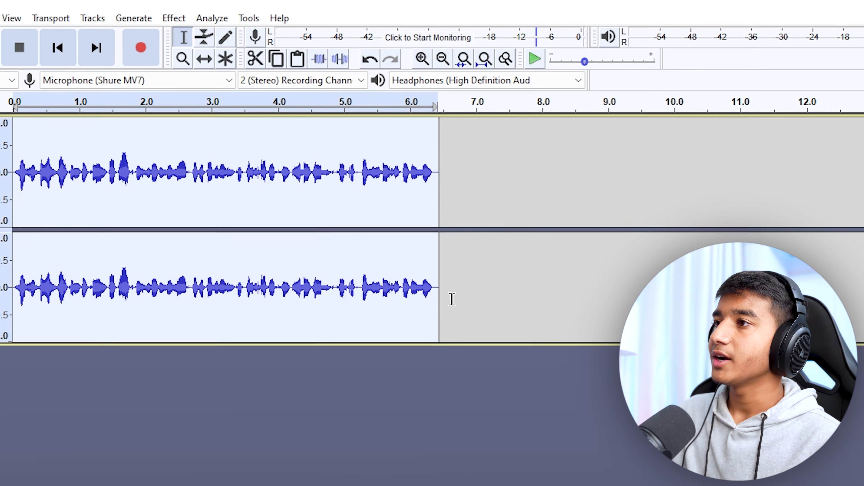
Load the Bass Boost factory preset in the Filter Curve EQ effect for the entire track
{"action": "key", "text": "ctrl+a"}
{"action": "left_click", "coordinate": [177, 19]}
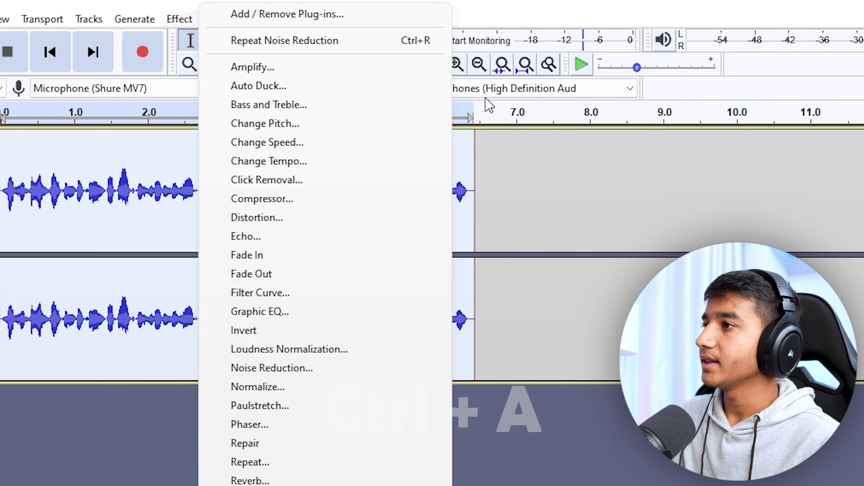
{"action": "left_click", "coordinate": [276, 294]}
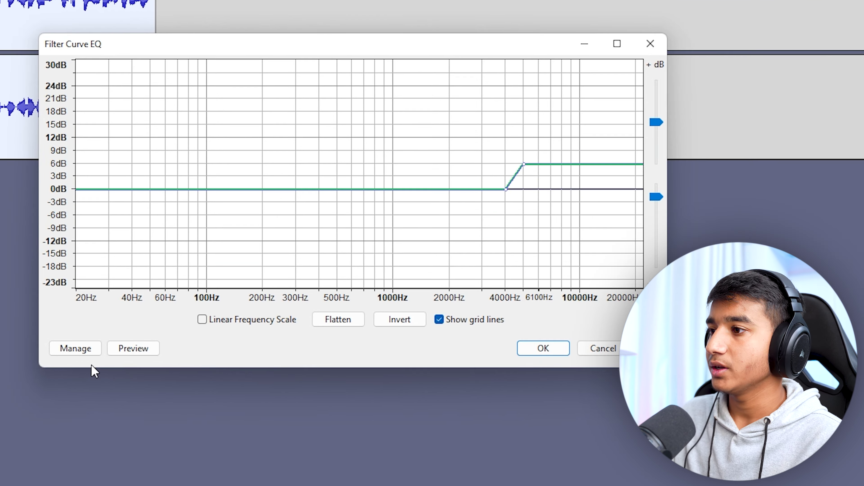
{"action": "left_click", "coordinate": [77, 349]}
{"action": "mouse_move", "coordinate": [122, 422]}
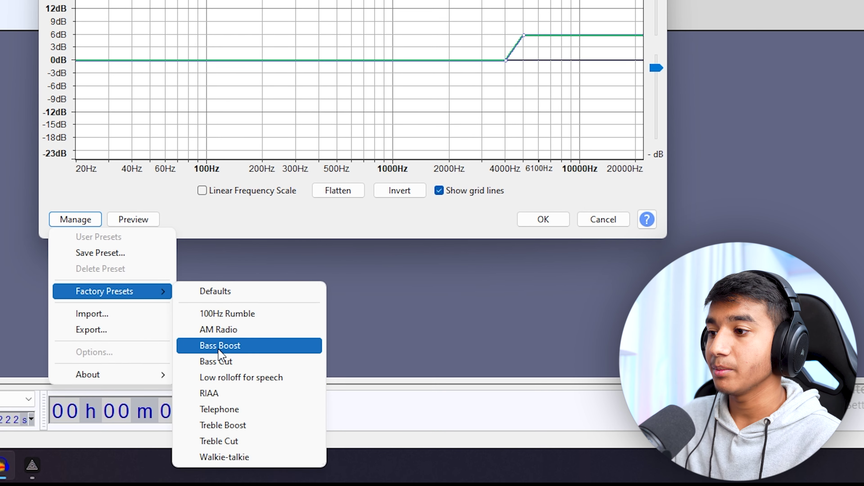
{"action": "left_click", "coordinate": [220, 346]}
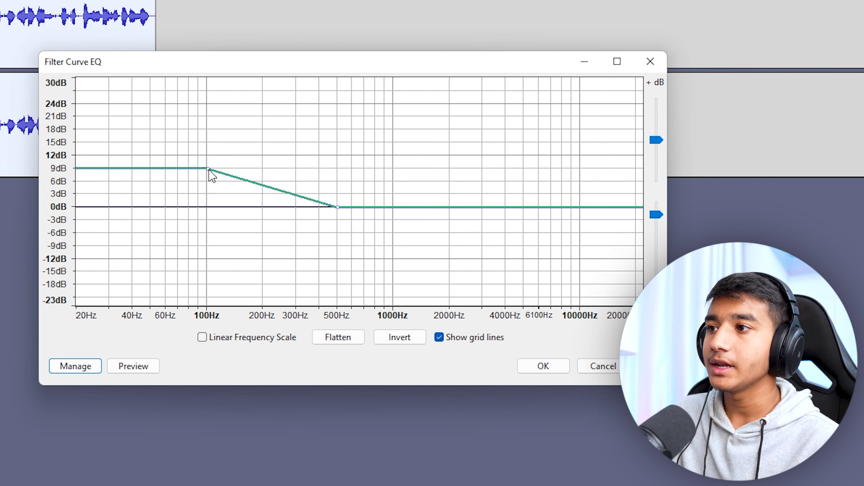
Preview the bass boost with the curve's 100 Hz point at about 7 dB and again at about 15 dB
{"action": "left_click_drag", "start_coordinate": [208, 169], "coordinate": [206, 178]}
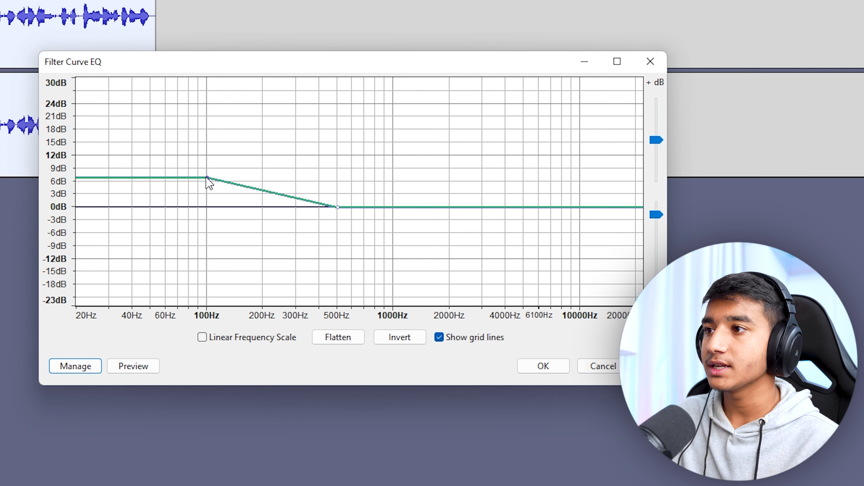
{"action": "left_click", "coordinate": [145, 372]}
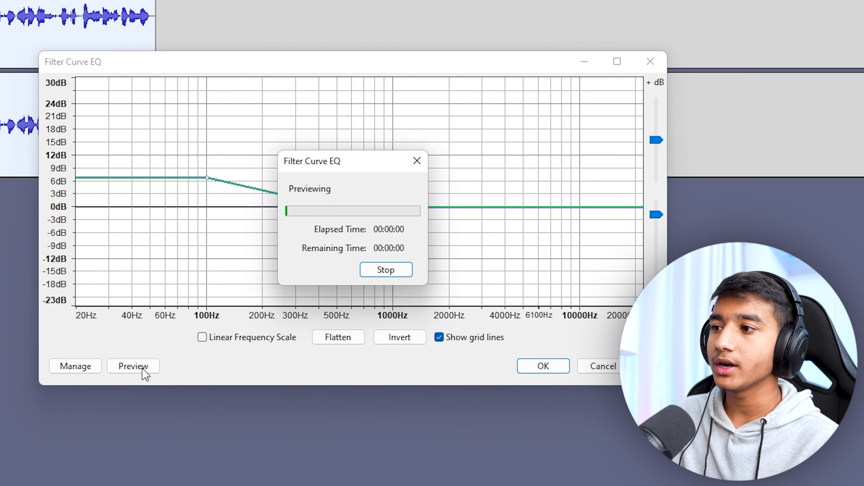
{"action": "left_click", "coordinate": [390, 273]}
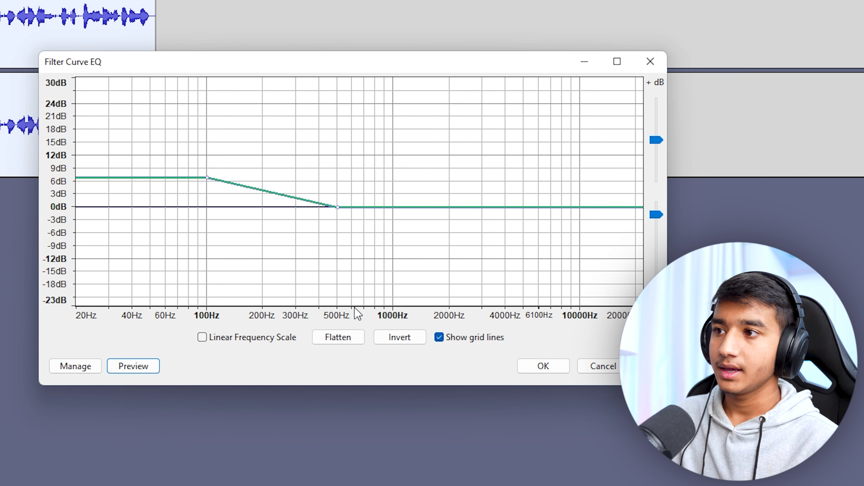
{"action": "left_click_drag", "start_coordinate": [208, 177], "coordinate": [207, 140]}
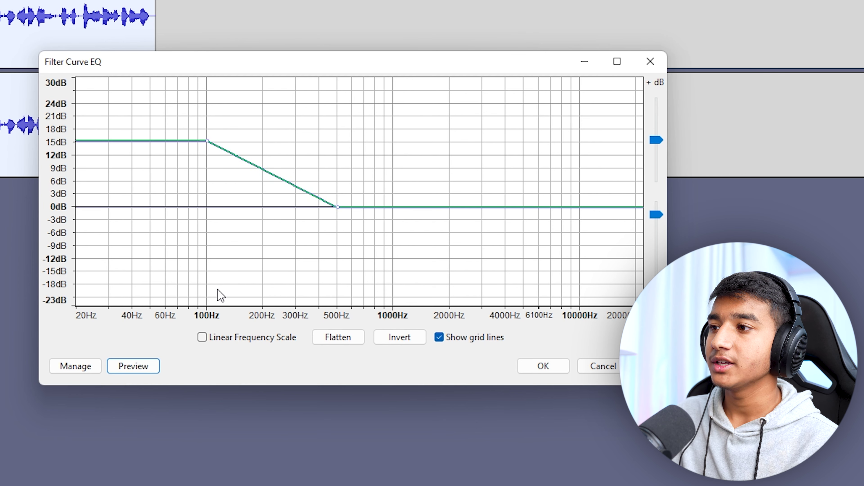
{"action": "left_click", "coordinate": [154, 367]}
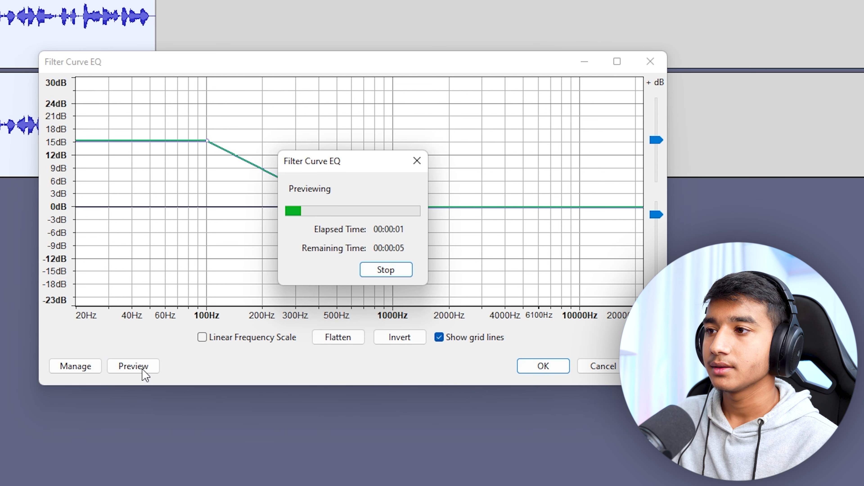
{"action": "left_click", "coordinate": [386, 270]}
Set the curve's 100 Hz point to about 6 dB and apply the bass boost
{"action": "left_click_drag", "start_coordinate": [207, 141], "coordinate": [207, 179]}
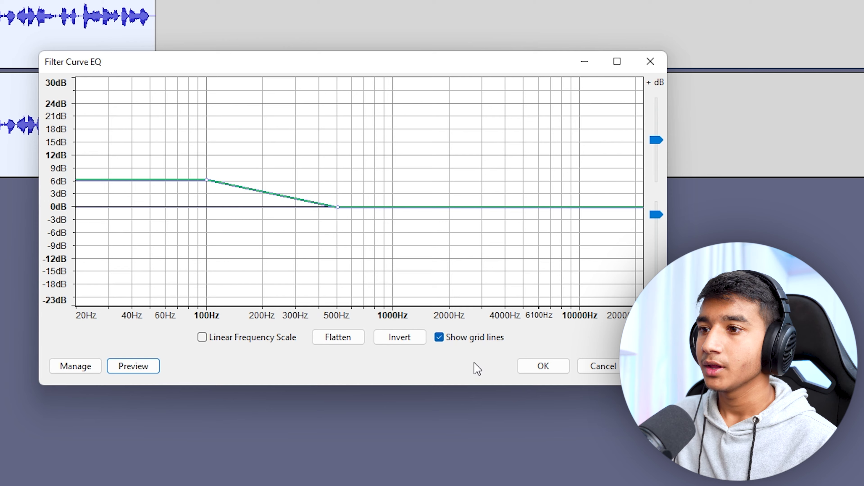
{"action": "left_click", "coordinate": [541, 368]}
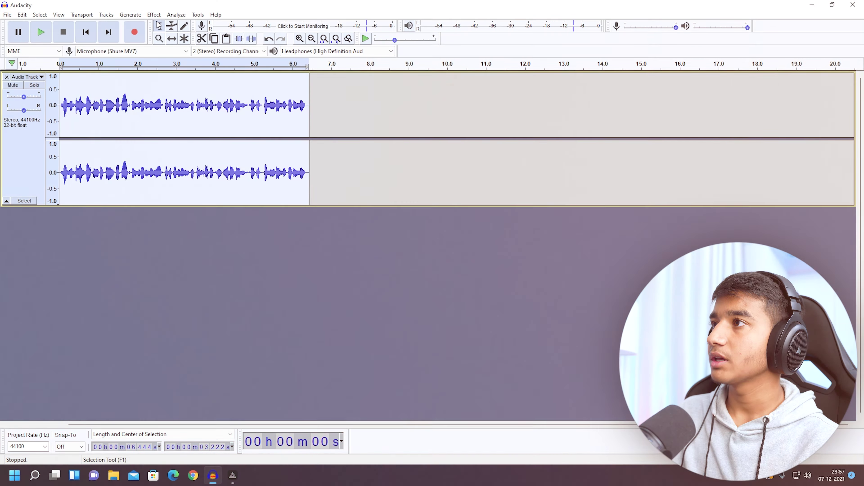
Reopen the Filter Curve EQ effect and load the Treble Boost factory preset
{"action": "left_click", "coordinate": [155, 16]}
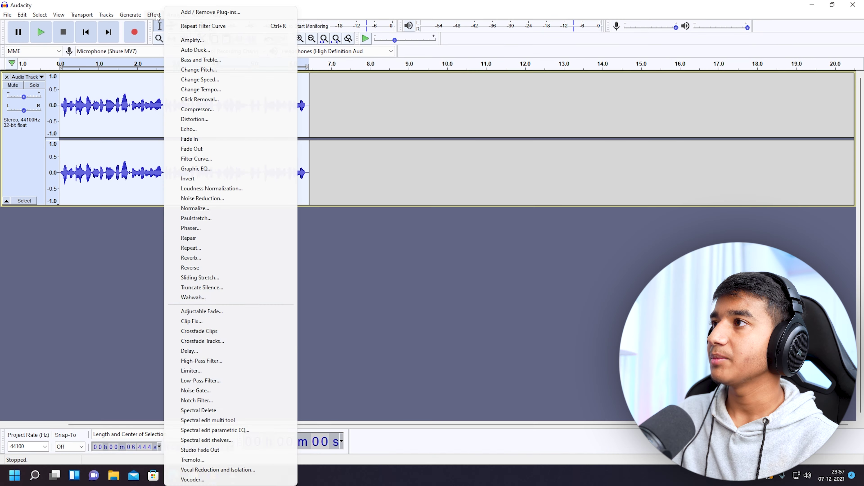
{"action": "left_click", "coordinate": [197, 159]}
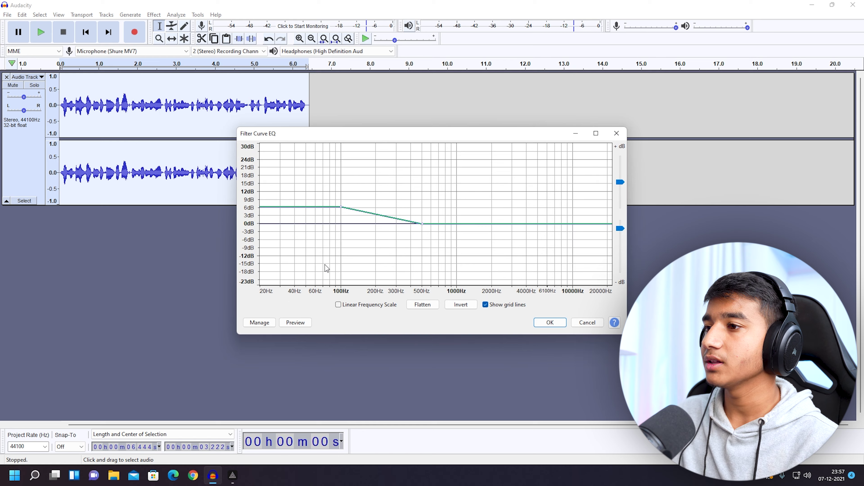
{"action": "left_click", "coordinate": [259, 322]}
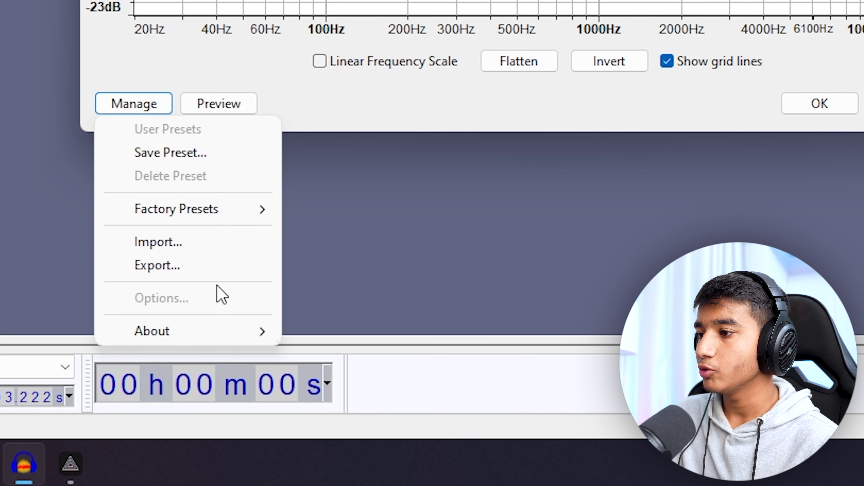
{"action": "mouse_move", "coordinate": [231, 211]}
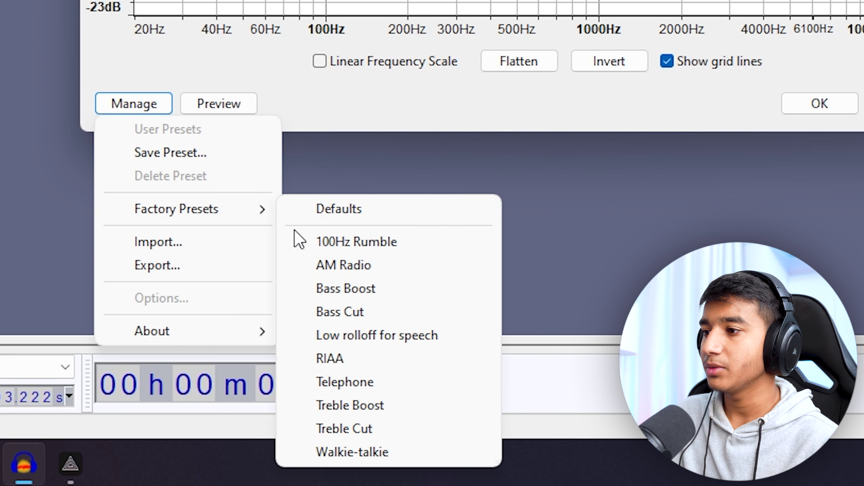
{"action": "left_click", "coordinate": [391, 413]}
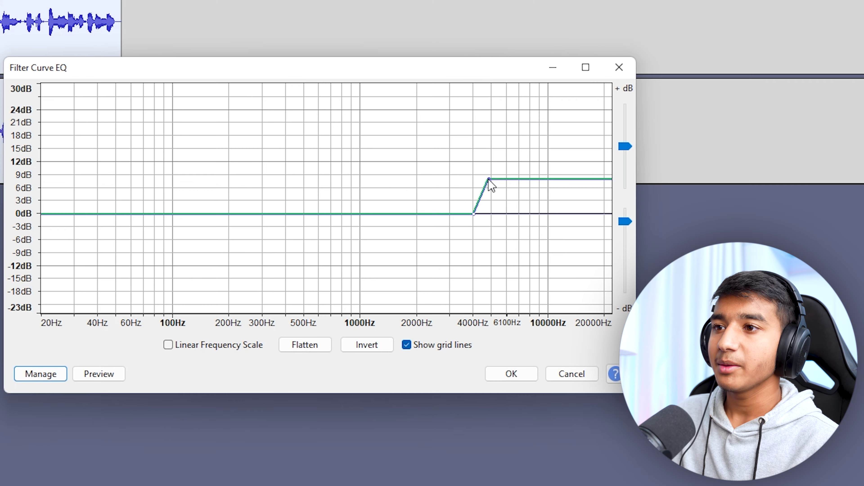
Set the treble shelf's upper point to about 6 dB near 5000 Hz, preview it and apply the boost
{"action": "left_click_drag", "start_coordinate": [492, 188], "coordinate": [494, 193]}
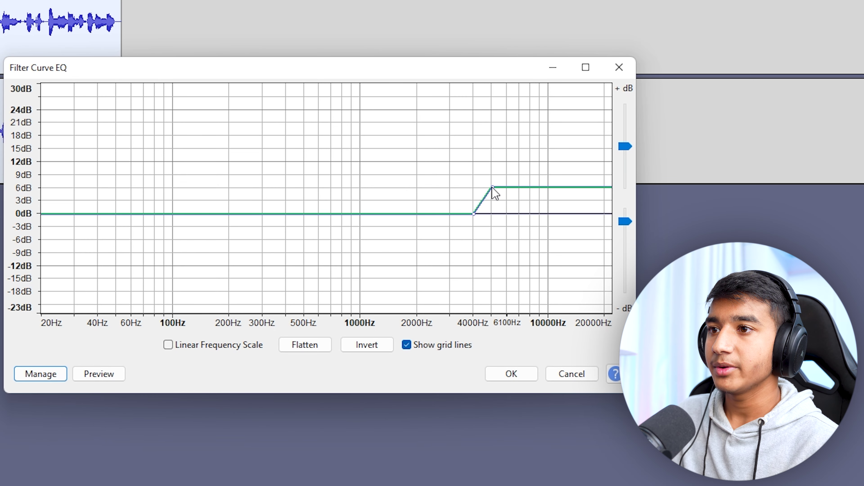
{"action": "left_click", "coordinate": [98, 381]}
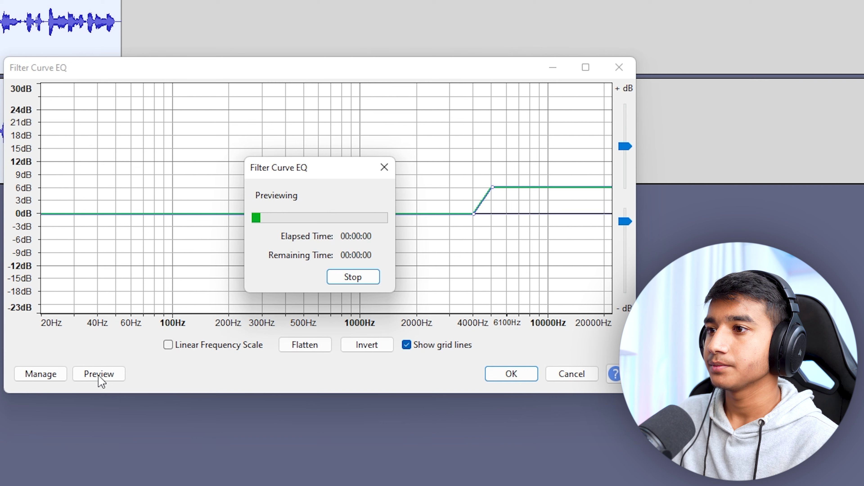
{"action": "left_click", "coordinate": [383, 168]}
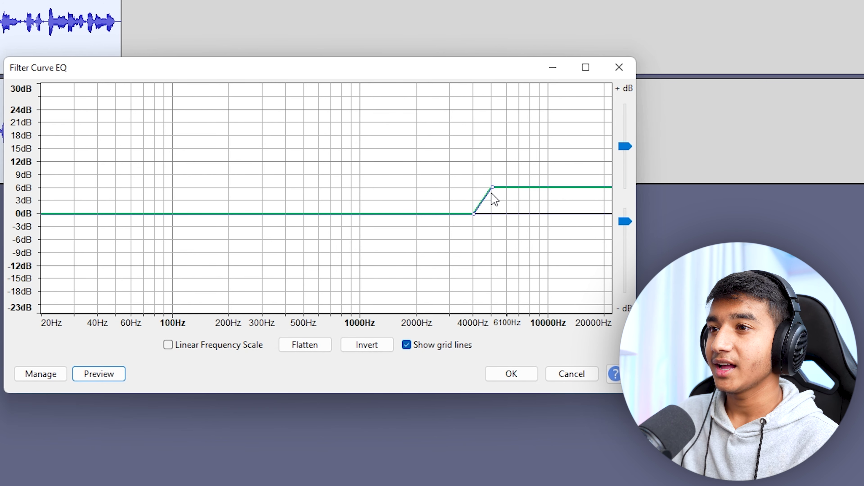
{"action": "left_click", "coordinate": [524, 378]}
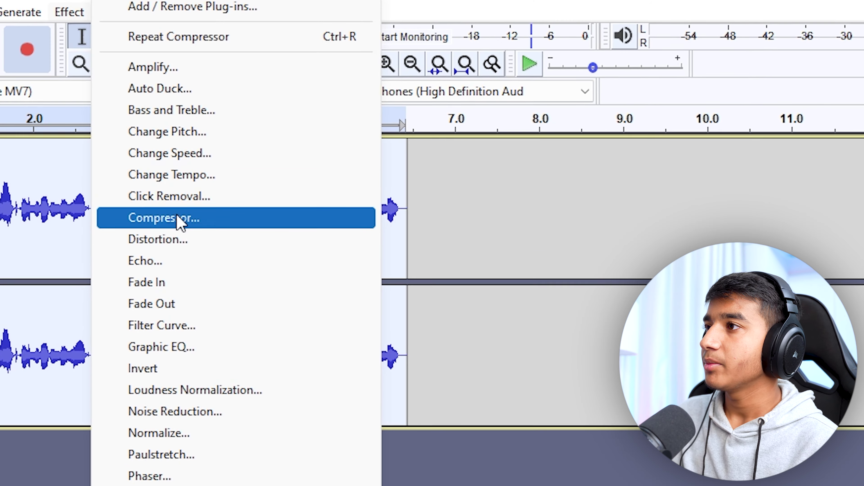
Apply the Compressor with -18 dB threshold, -40 dB noise floor, 2:1 ratio, 0.20 s attack and 1.0 s release
{"action": "left_click", "coordinate": [203, 109]}
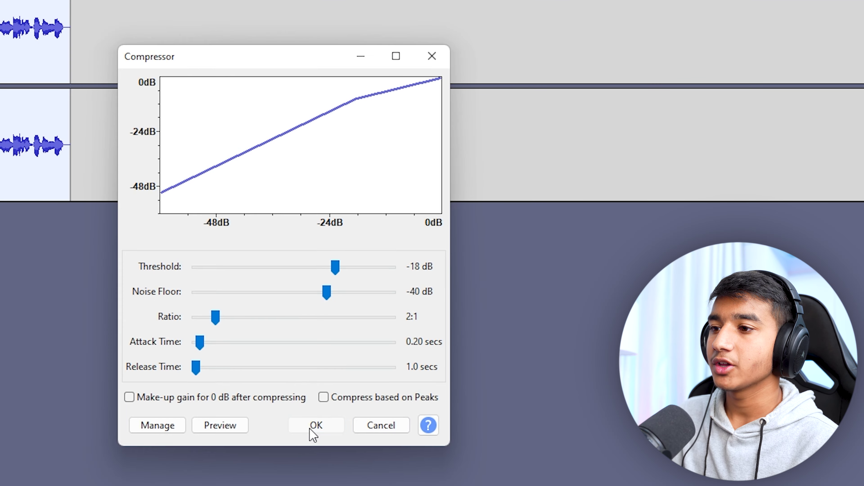
{"action": "left_click", "coordinate": [311, 427]}
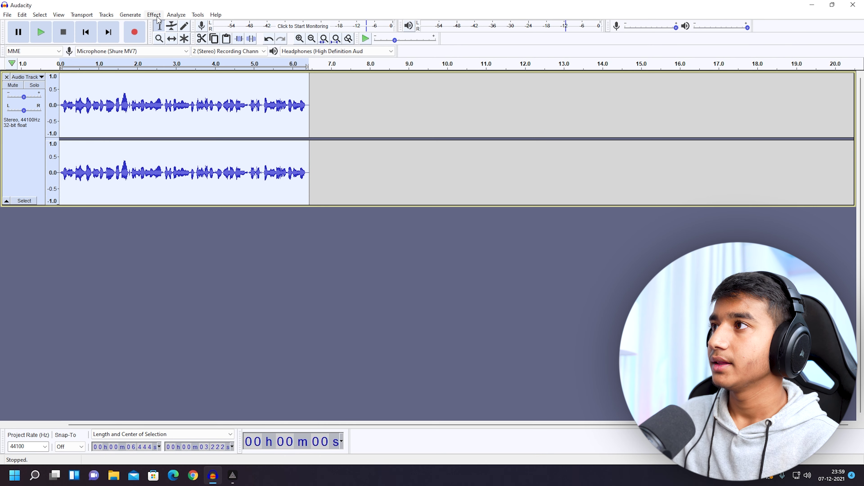
Normalize the track's peak amplitude to -4.0 dB with DC offset removal and play back the audio
{"action": "left_click", "coordinate": [155, 15]}
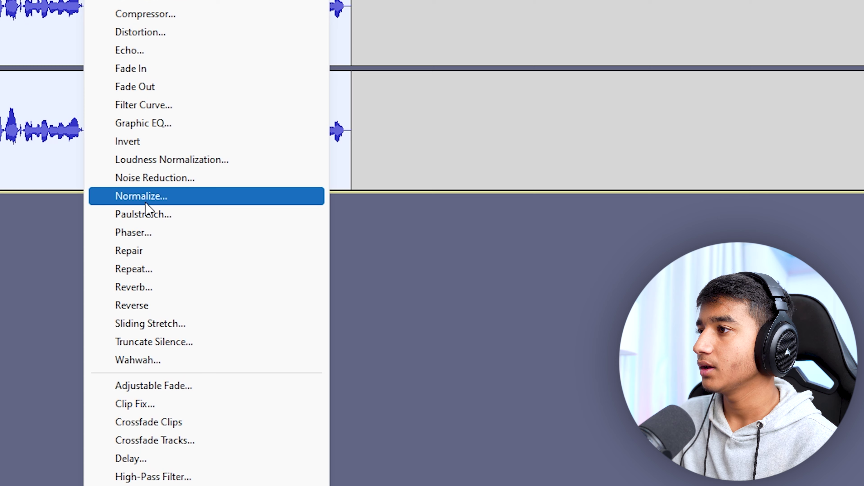
{"action": "left_click", "coordinate": [148, 197]}
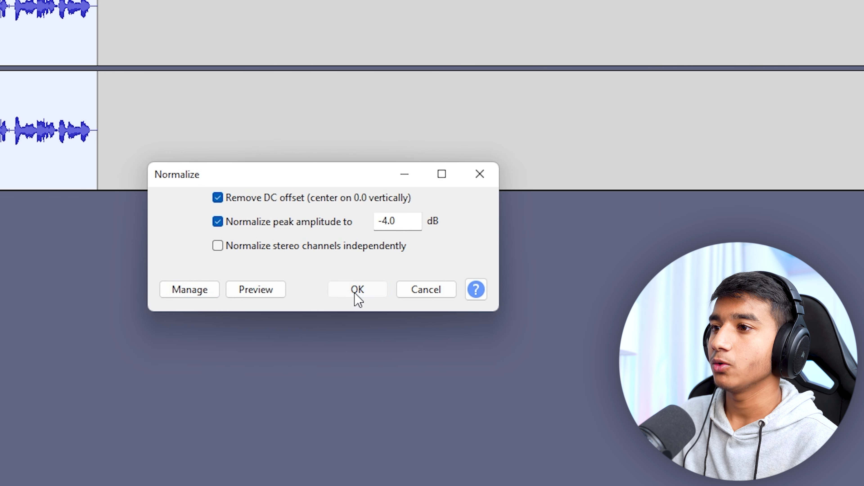
{"action": "left_click", "coordinate": [355, 292]}
{"action": "key", "text": "space"}
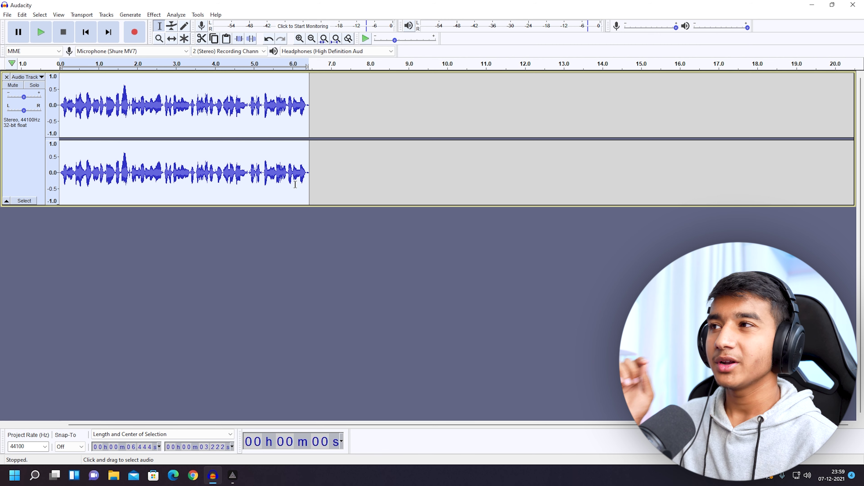
Apply a Hard Limit limiter with 4.00 dB left and 0.00 dB right input gain, -3.00 dB limit and 2.00 ms hold, and play it back
{"action": "left_click", "coordinate": [154, 16]}
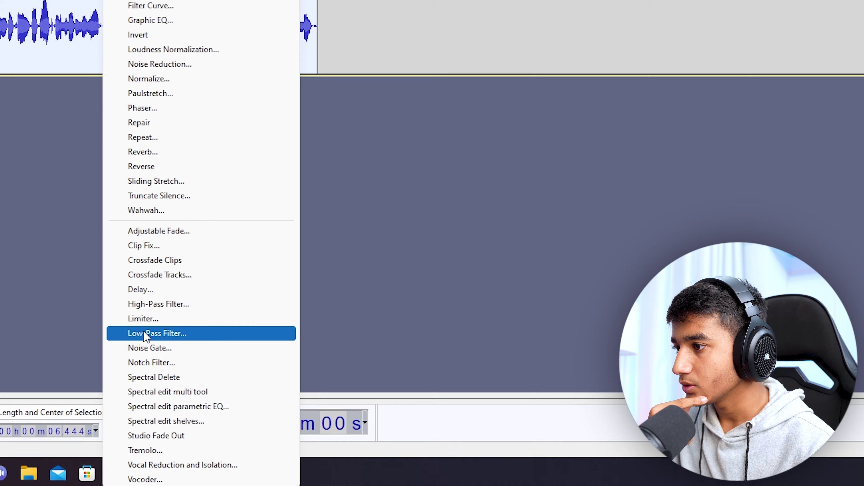
{"action": "left_click", "coordinate": [191, 370]}
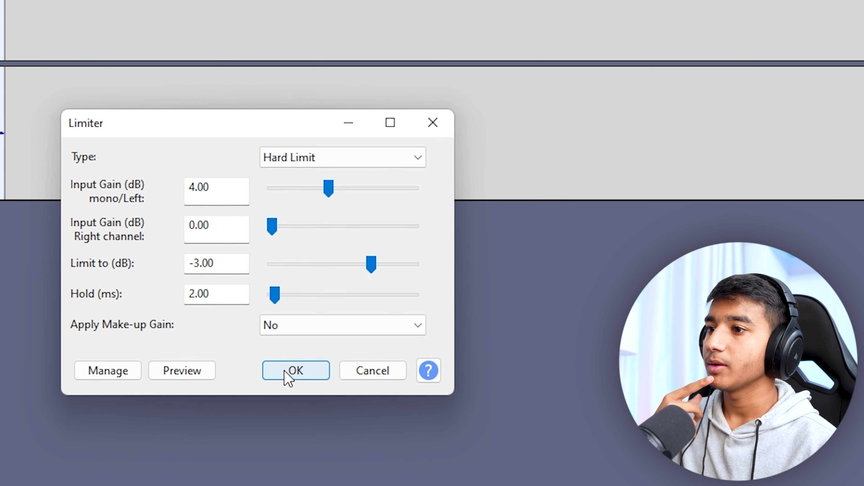
{"action": "left_click", "coordinate": [585, 115]}
{"action": "key", "text": "space"}
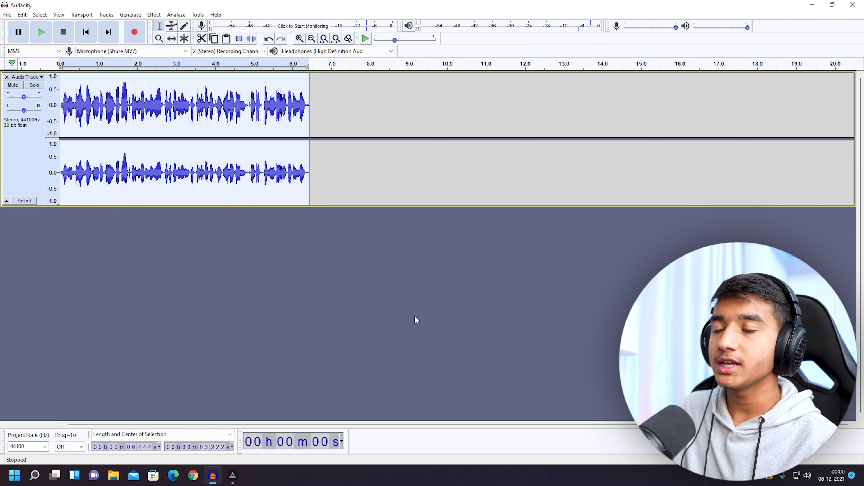
{"action": "left_click", "coordinate": [153, 14]}
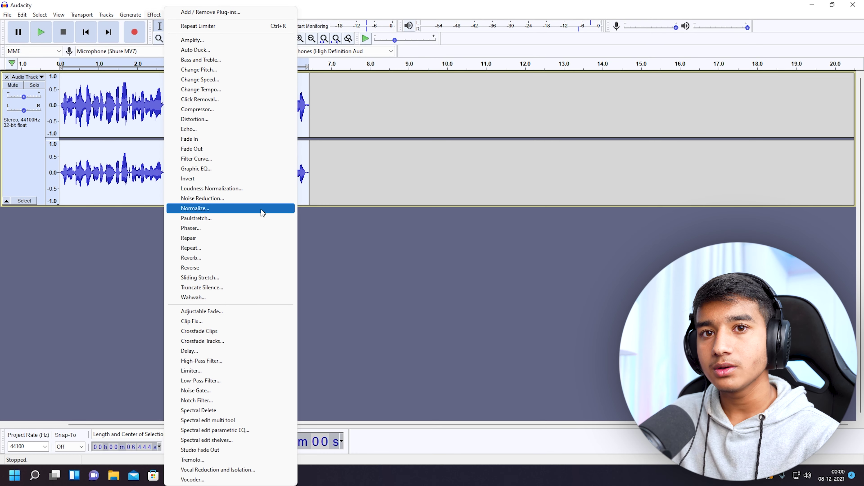
{"action": "left_click", "coordinate": [412, 256]}
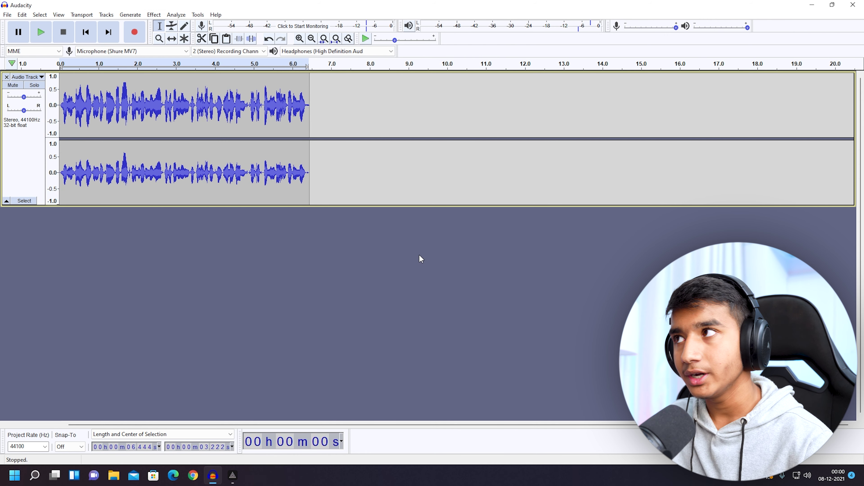
Export the audio as the WAV file "untitled" in the Audacity folder with Signed 16-bit PCM encoding
{"action": "left_click", "coordinate": [7, 15]}
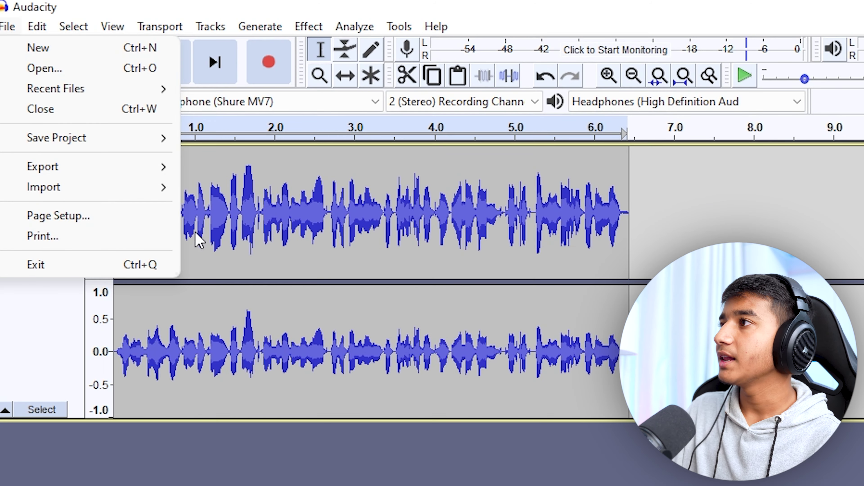
{"action": "mouse_move", "coordinate": [49, 85]}
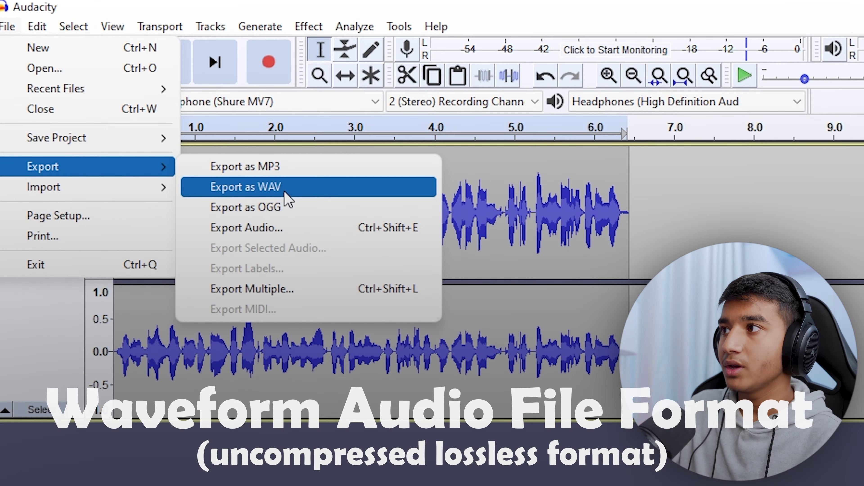
{"action": "left_click", "coordinate": [284, 189]}
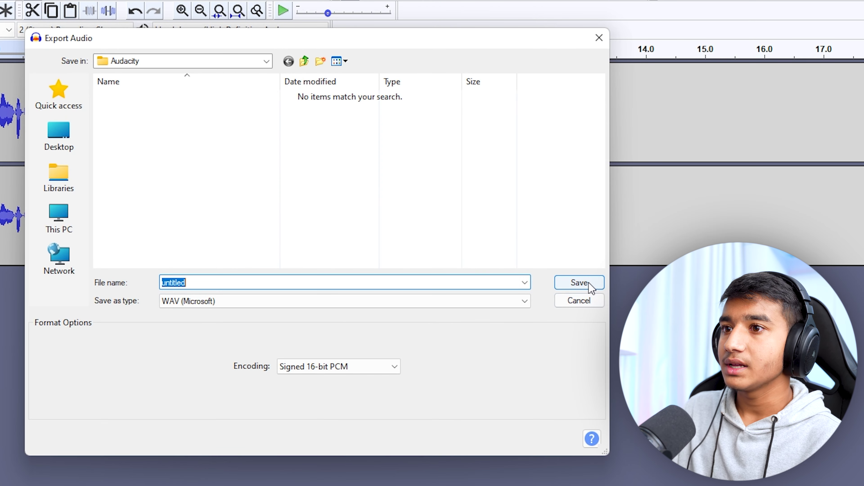
{"action": "left_click", "coordinate": [579, 283]}
{"action": "left_click", "coordinate": [296, 359]}
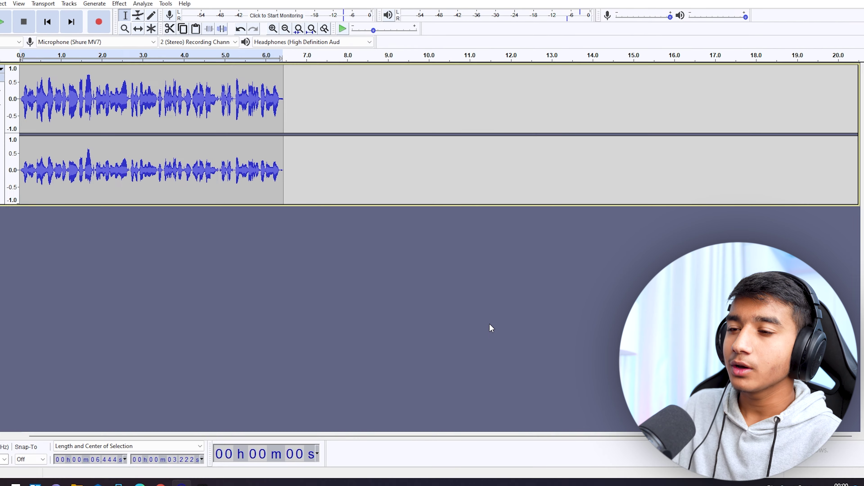